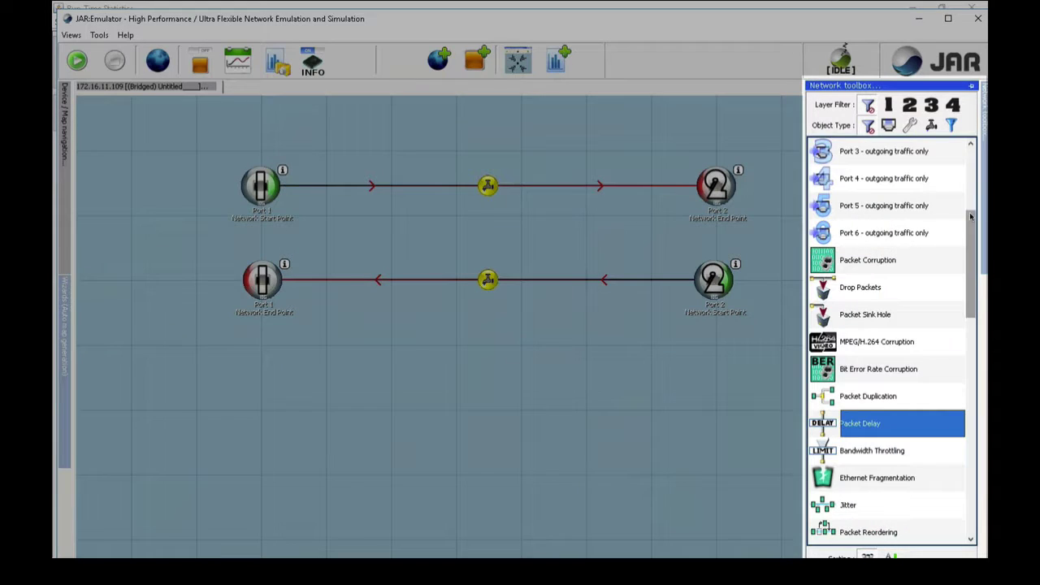
- Insert a Packet Delay disruptor into each of the two links between Port 1 and Port 2
{"action": "left_click_drag", "start_coordinate": [970, 219], "coordinate": [976, 245]}
{"action": "left_click_drag", "start_coordinate": [891, 286], "coordinate": [502, 185]}
{"action": "left_click_drag", "start_coordinate": [525, 334], "coordinate": [507, 284]}
- Set the constant latency of the delay disruptor on the Port 2-to-Port 1 link to 5 milliseconds
{"action": "right_click", "coordinate": [507, 284]}
{"action": "left_click", "coordinate": [533, 321]}
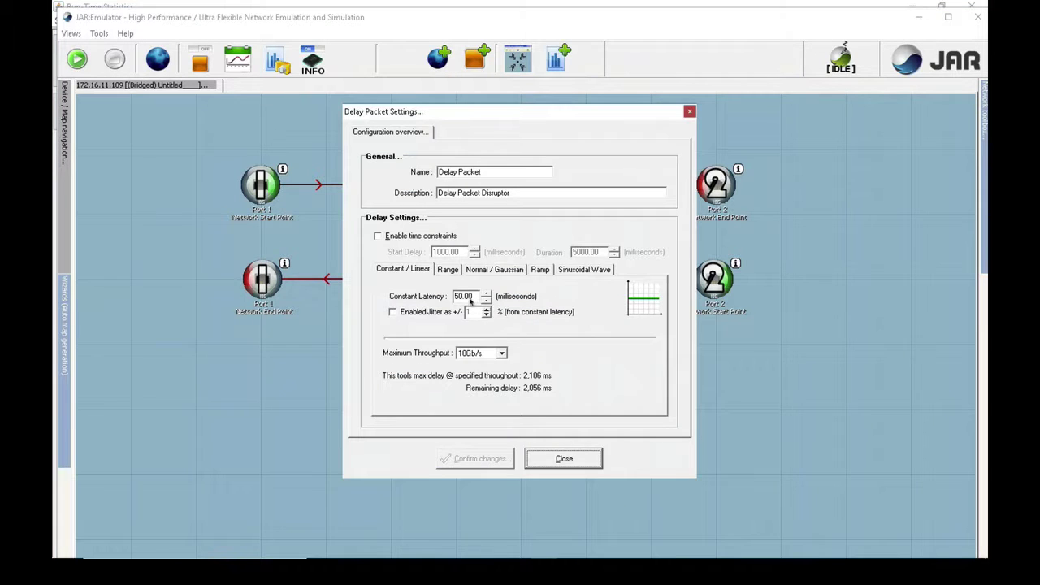
{"action": "double_click", "coordinate": [470, 298]}
{"action": "type", "text": "5"}
{"action": "left_click", "coordinate": [474, 458]}
- Set the Port 1-to-Port 2 delay's constant latency to 5 milliseconds and start the network emulation
{"action": "right_click", "coordinate": [503, 183]}
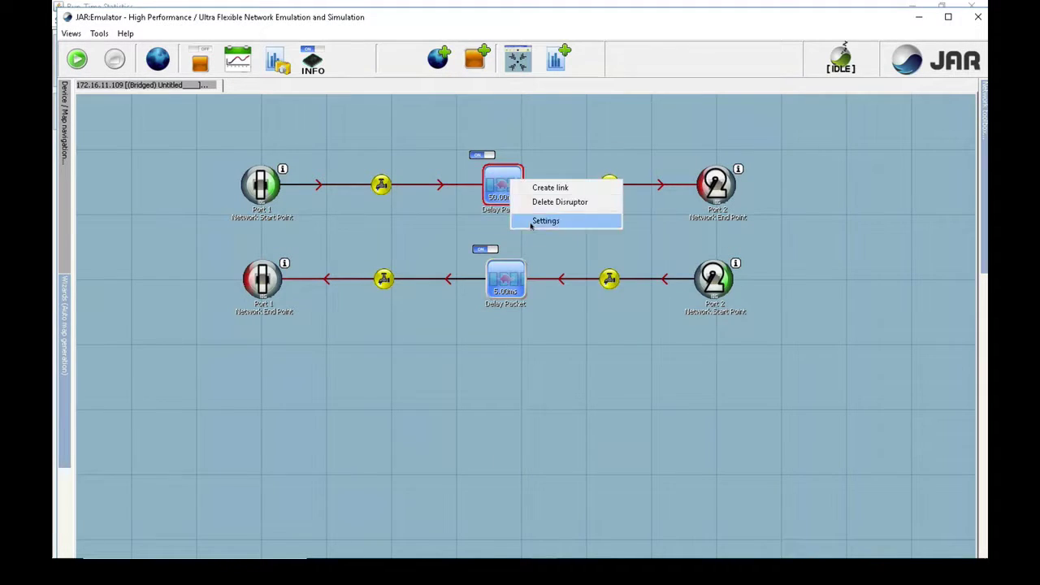
{"action": "left_click", "coordinate": [536, 221]}
{"action": "double_click", "coordinate": [465, 298]}
{"action": "type", "text": "5"}
{"action": "left_click", "coordinate": [476, 458]}
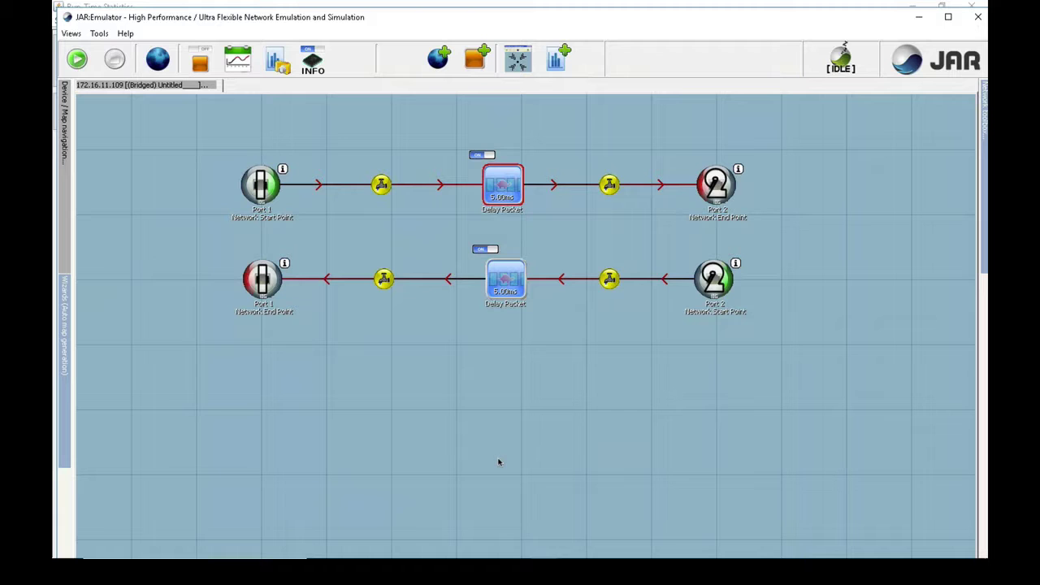
{"action": "left_click", "coordinate": [76, 58]}
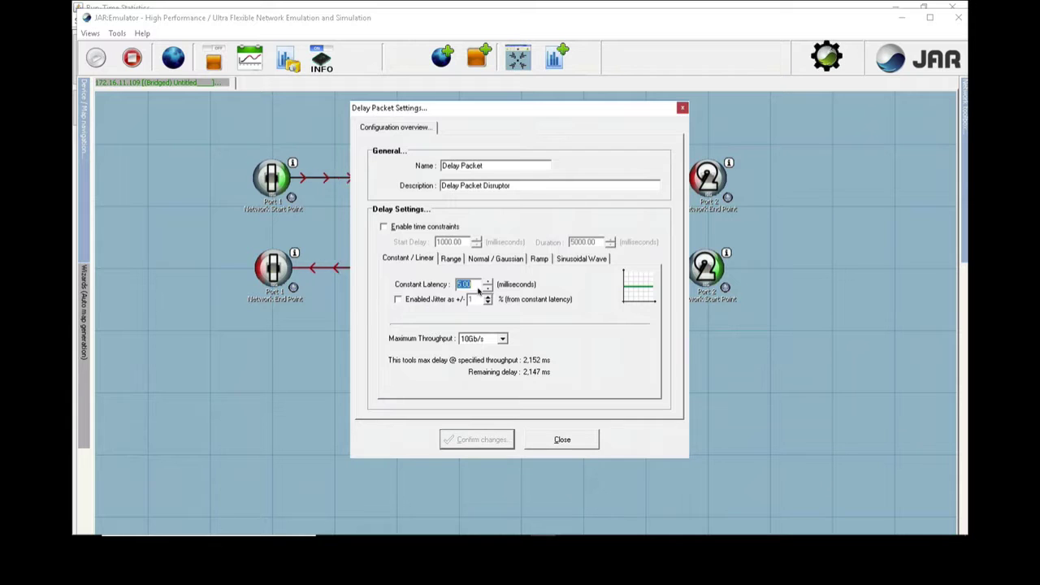
- Raise the constant latency of both delay disruptors to 15 milliseconds while the emulation runs
{"action": "left_click", "coordinate": [487, 280]}
{"action": "left_click", "coordinate": [483, 440]}
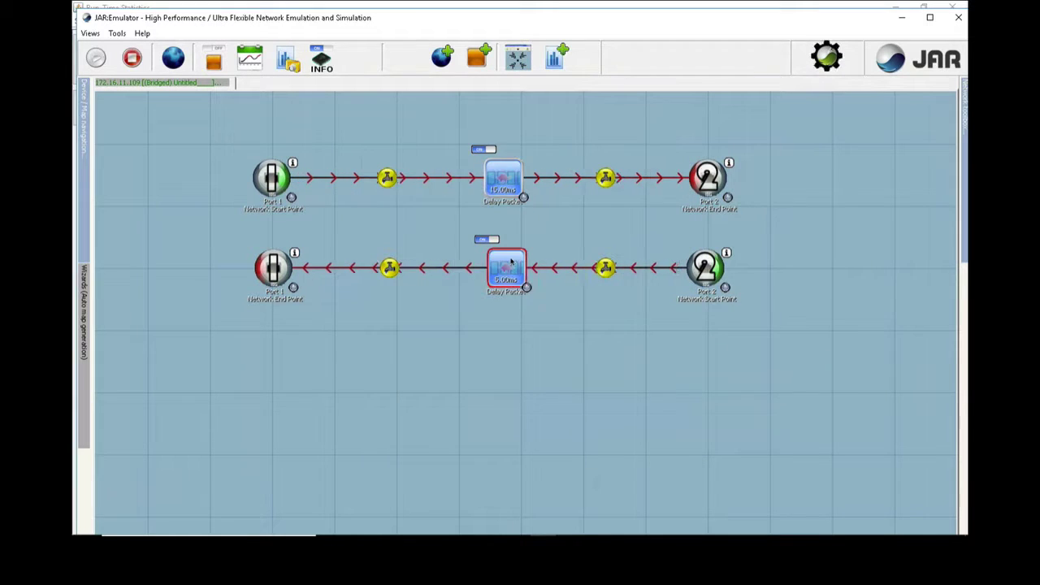
{"action": "right_click", "coordinate": [501, 271]}
{"action": "left_click", "coordinate": [546, 297]}
{"action": "left_click", "coordinate": [501, 439]}
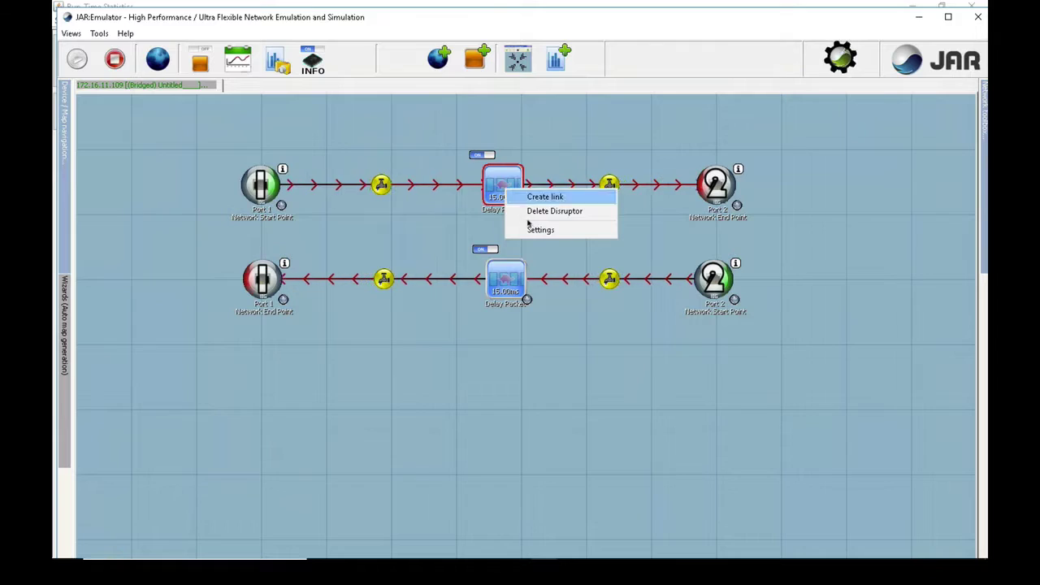
- Set the constant latency of the Port 1-to-Port 2 delay disruptor to 30 milliseconds
{"action": "left_click", "coordinate": [535, 231]}
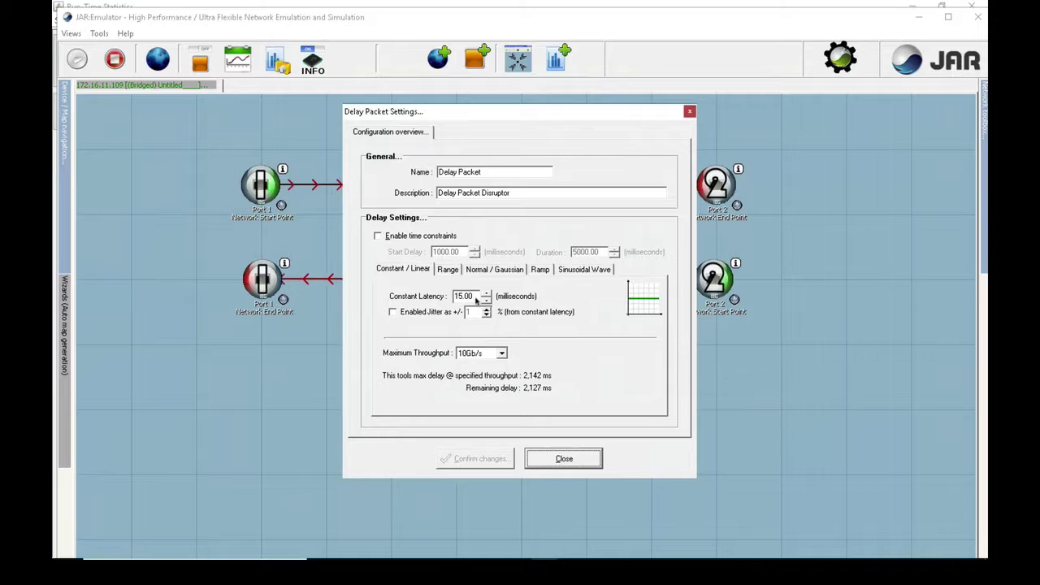
{"action": "double_click", "coordinate": [476, 299]}
{"action": "type", "text": "30"}
{"action": "key", "text": "Return"}
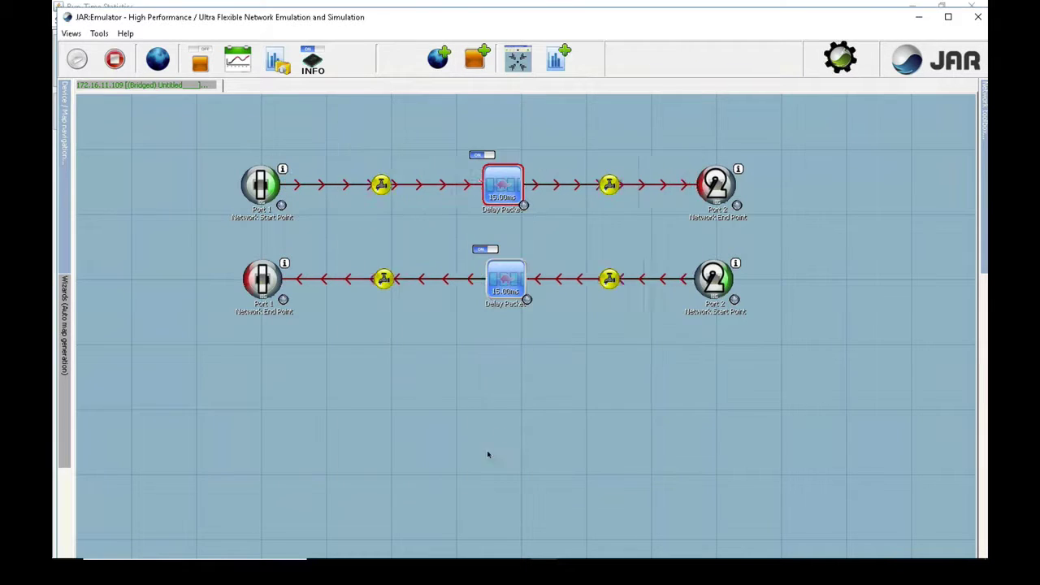
- Set the constant latency of the Port 2-to-Port 1 delay disruptor to 30 milliseconds
{"action": "right_click", "coordinate": [506, 291]}
{"action": "left_click", "coordinate": [533, 327]}
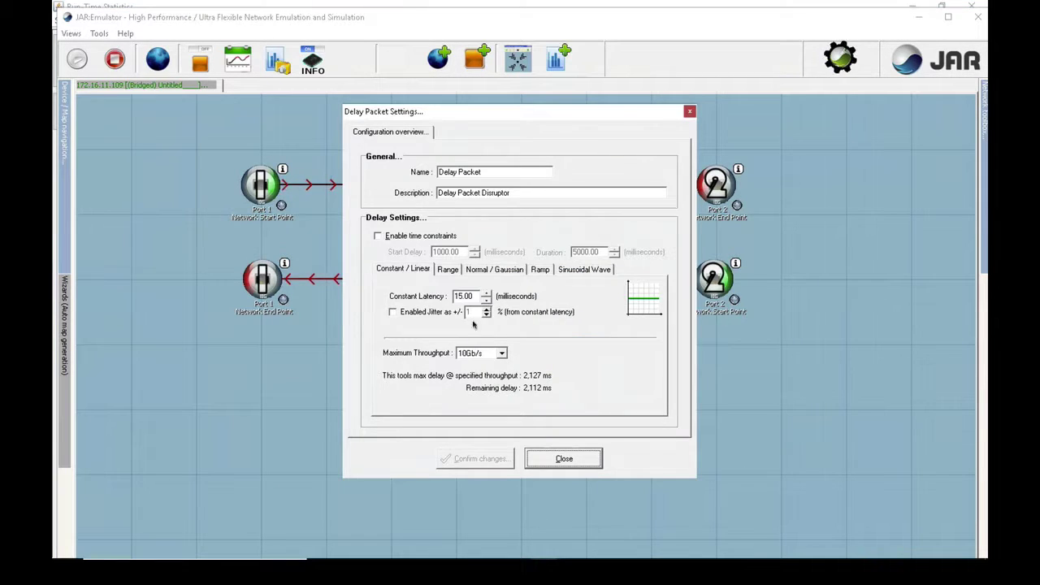
{"action": "type", "text": "30"}
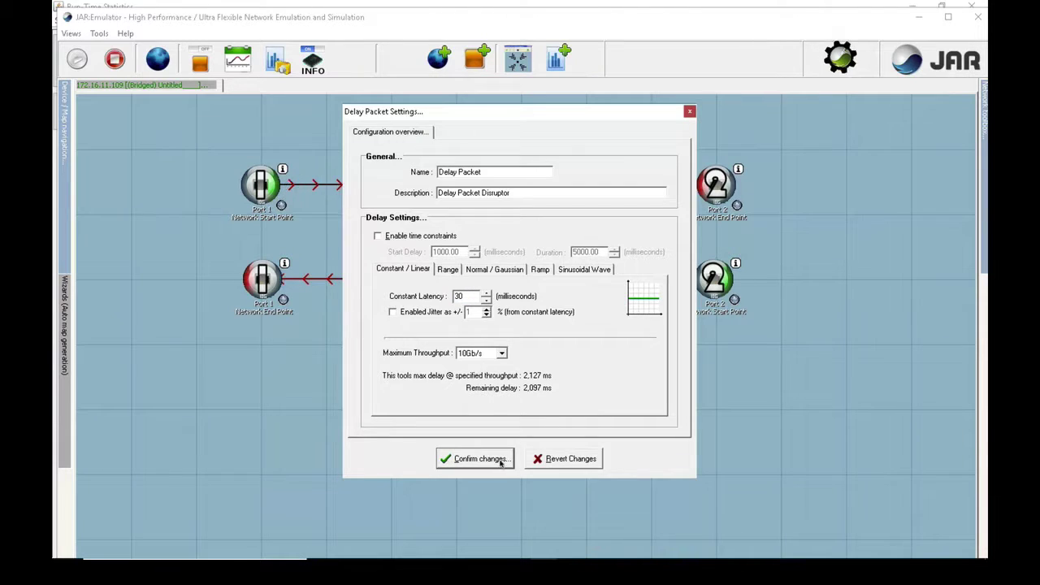
{"action": "left_click", "coordinate": [500, 459]}
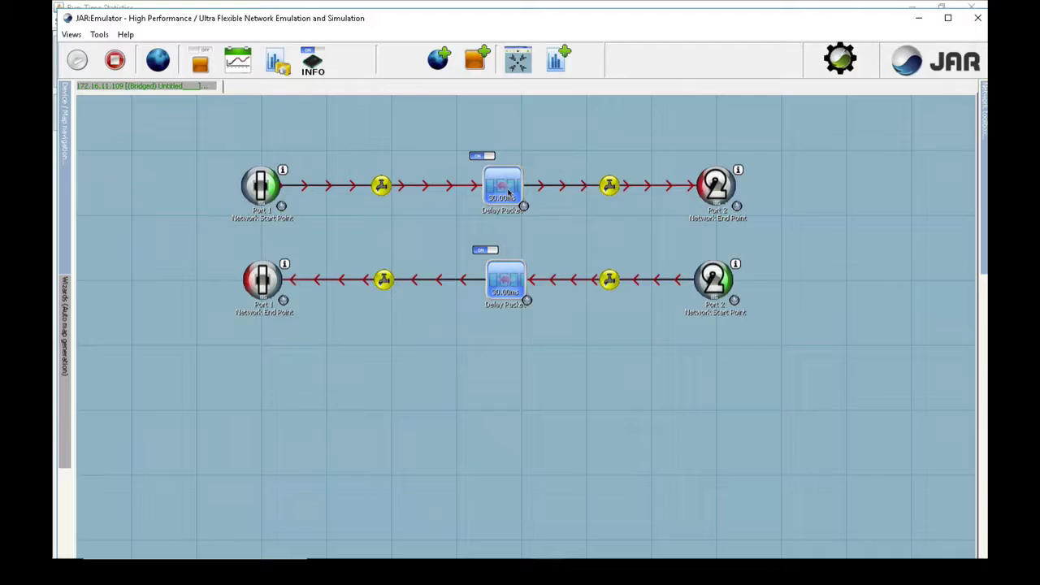
- Set the constant latency of the Port 1-to-Port 2 delay disruptor to 50 milliseconds
{"action": "right_click", "coordinate": [510, 193]}
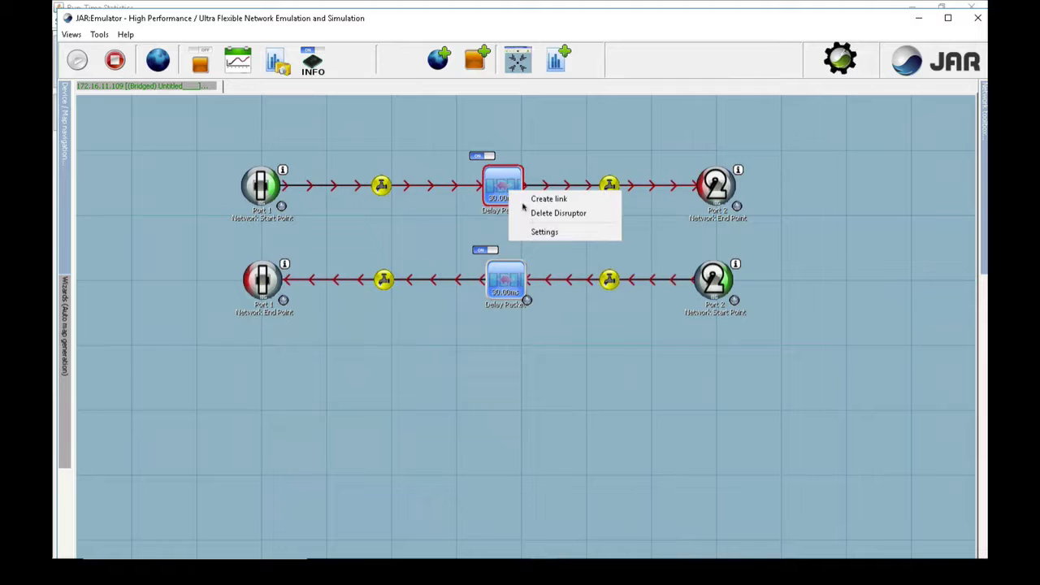
{"action": "left_click", "coordinate": [543, 232]}
{"action": "double_click", "coordinate": [476, 298]}
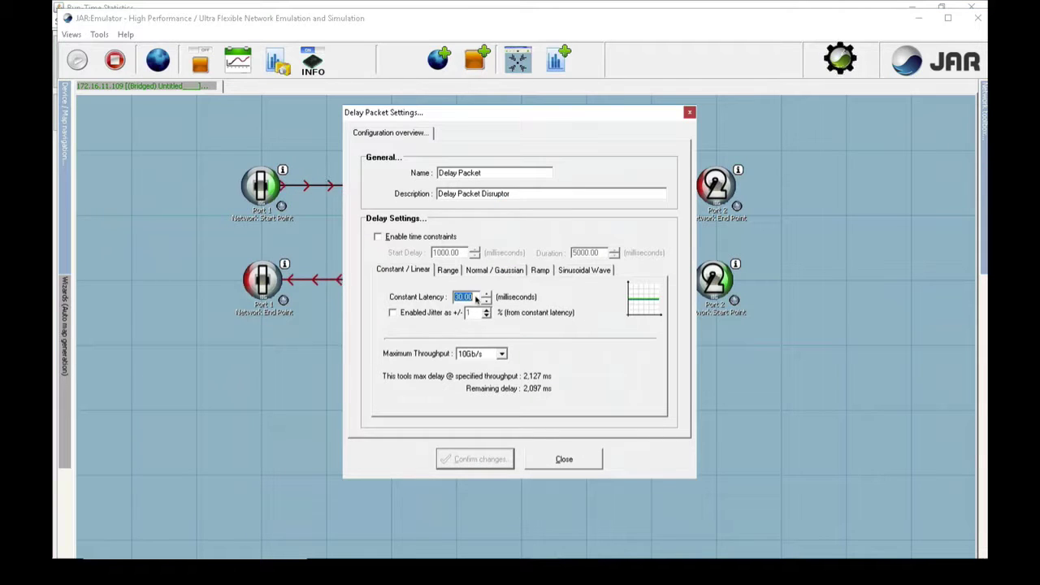
{"action": "type", "text": "50"}
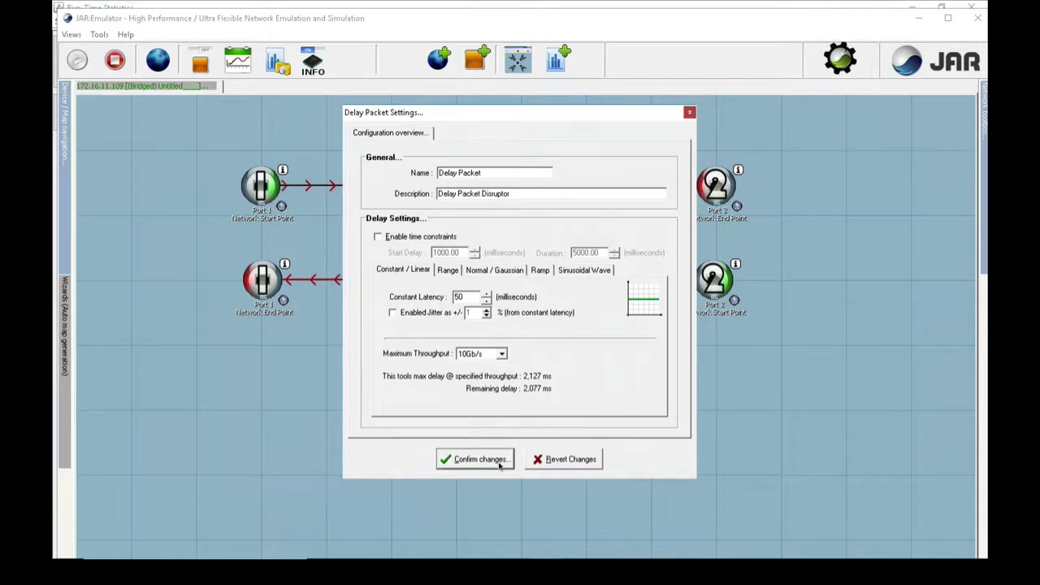
{"action": "left_click", "coordinate": [499, 460]}
- Set the constant latency of the Port 2-to-Port 1 delay disruptor to 50 milliseconds
{"action": "right_click", "coordinate": [511, 283]}
{"action": "left_click", "coordinate": [543, 321]}
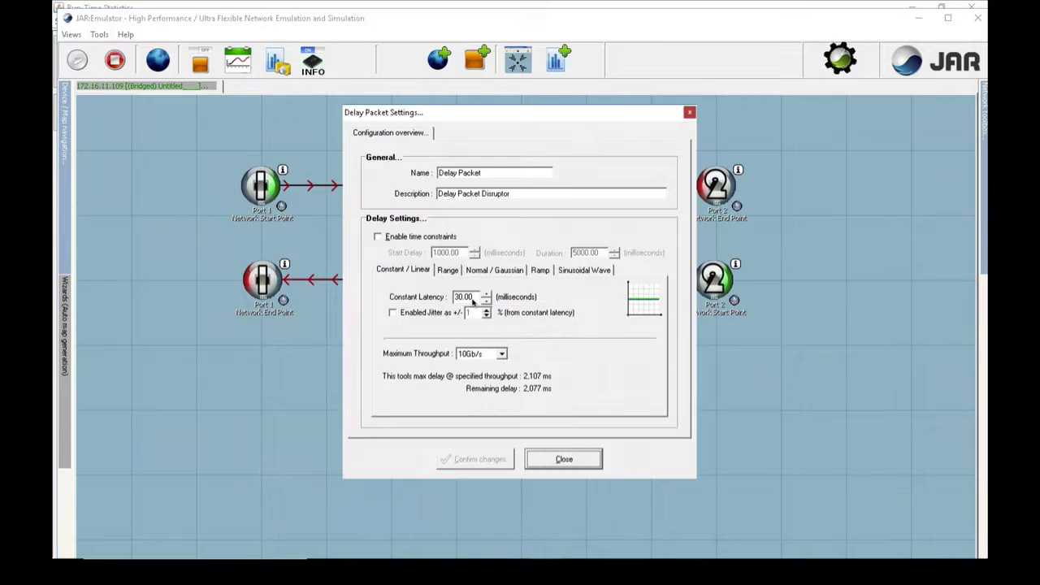
{"action": "double_click", "coordinate": [474, 298]}
{"action": "type", "text": "50"}
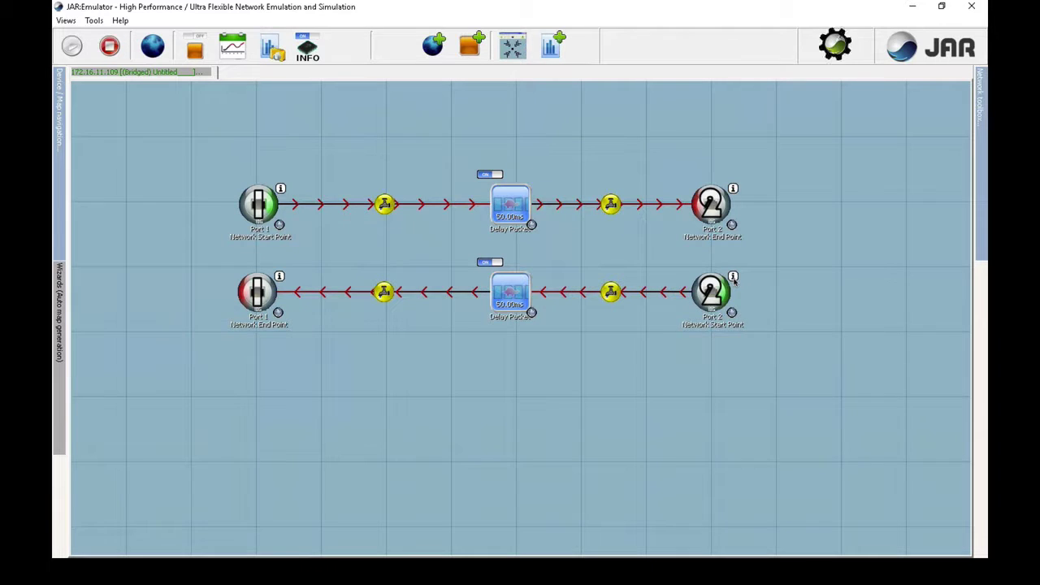
- Stop the emulation and attach a Wireshark tap between the Port 2-to-Port 1 delay and the Port 1 end point
{"action": "mouse_move", "coordinate": [733, 279]}
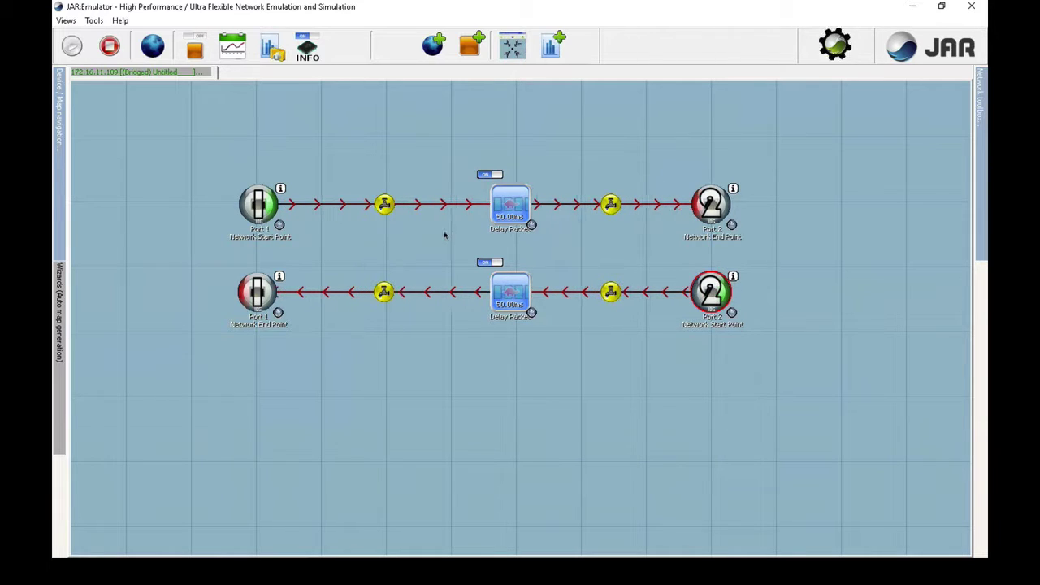
{"action": "left_click", "coordinate": [109, 47]}
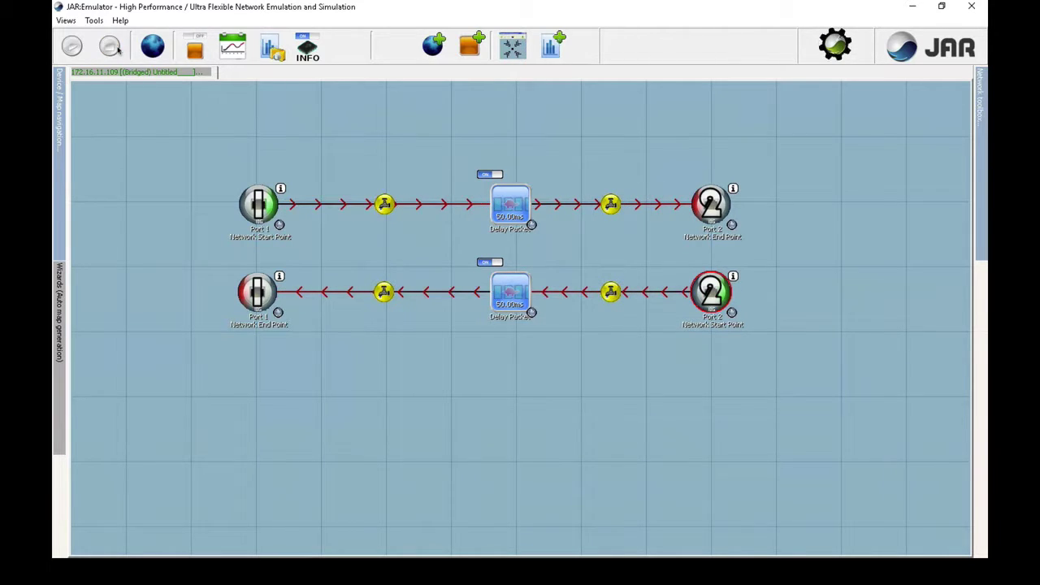
{"action": "right_click", "coordinate": [387, 291]}
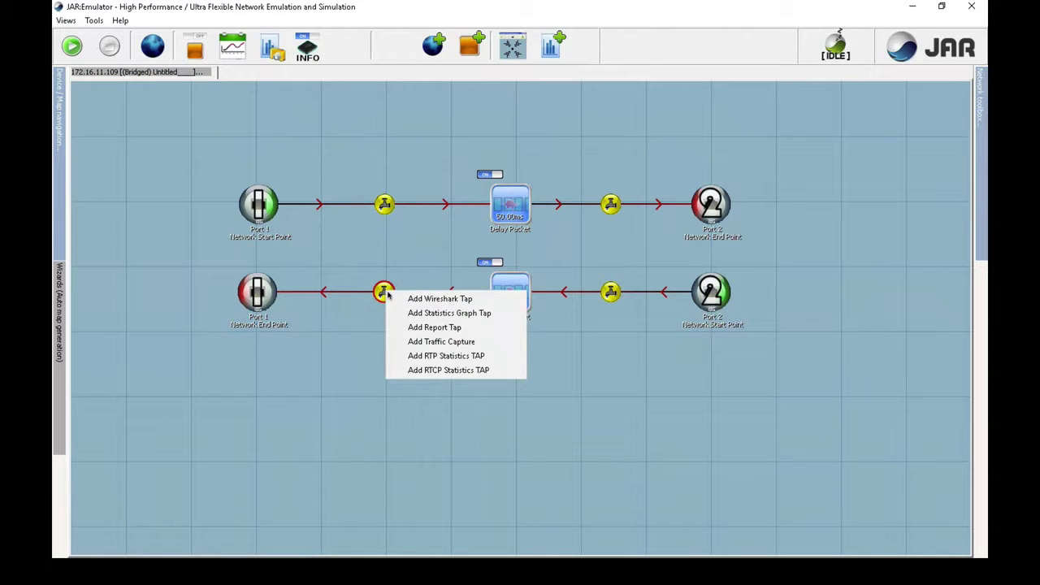
{"action": "left_click", "coordinate": [406, 298]}
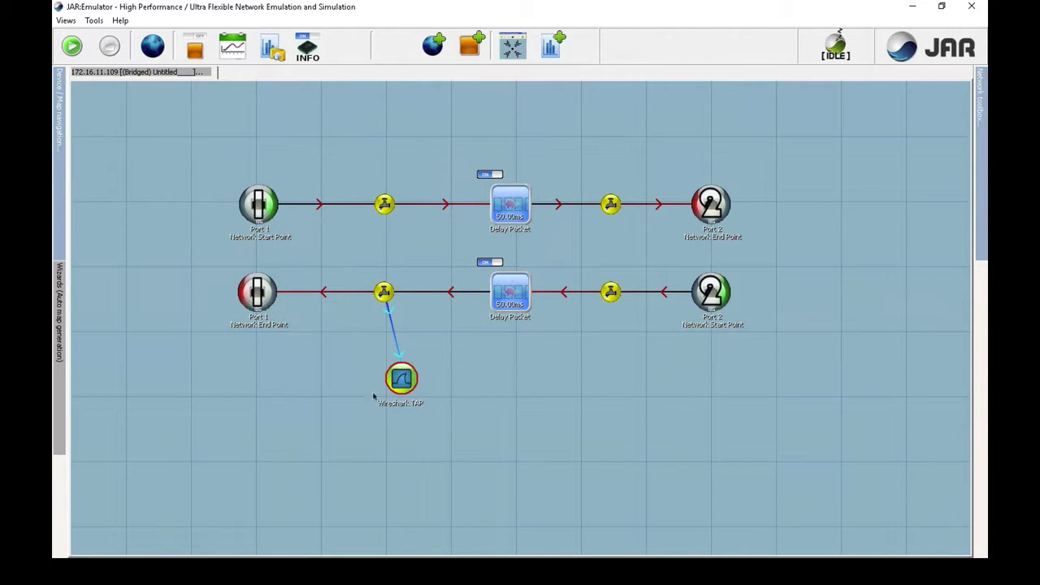
{"action": "left_click_drag", "start_coordinate": [377, 395], "coordinate": [339, 399]}
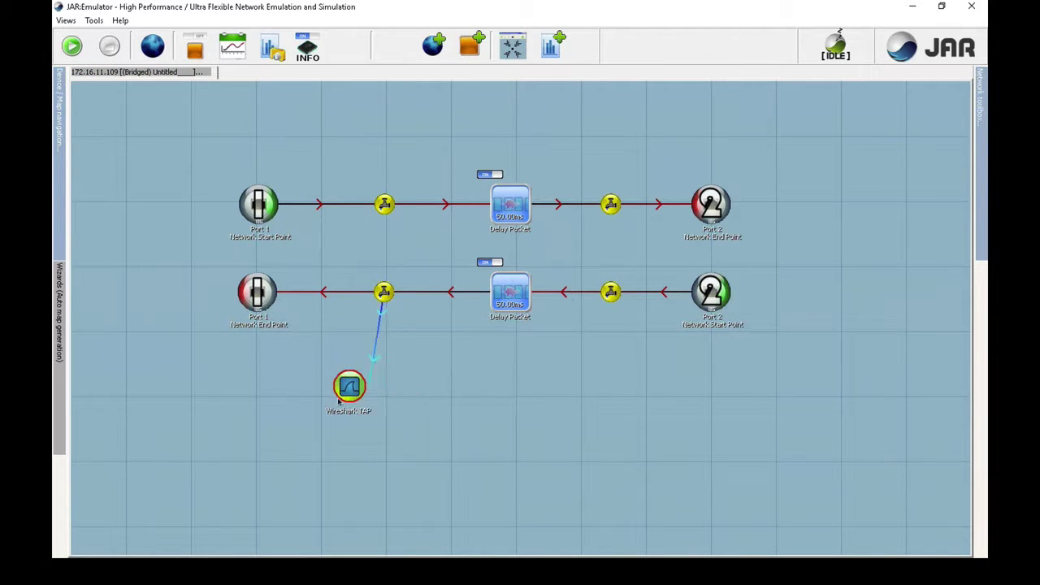
- Add a Statistics Graph tap to the same tap point as the Wireshark tap and choose the Bandwidth metric for it
{"action": "right_click", "coordinate": [385, 296]}
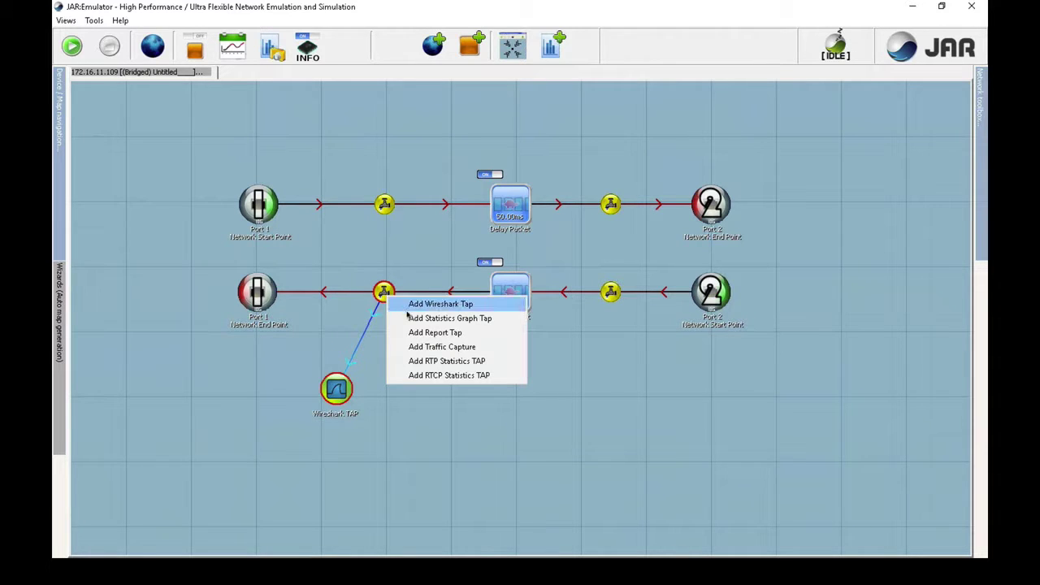
{"action": "left_click", "coordinate": [413, 319]}
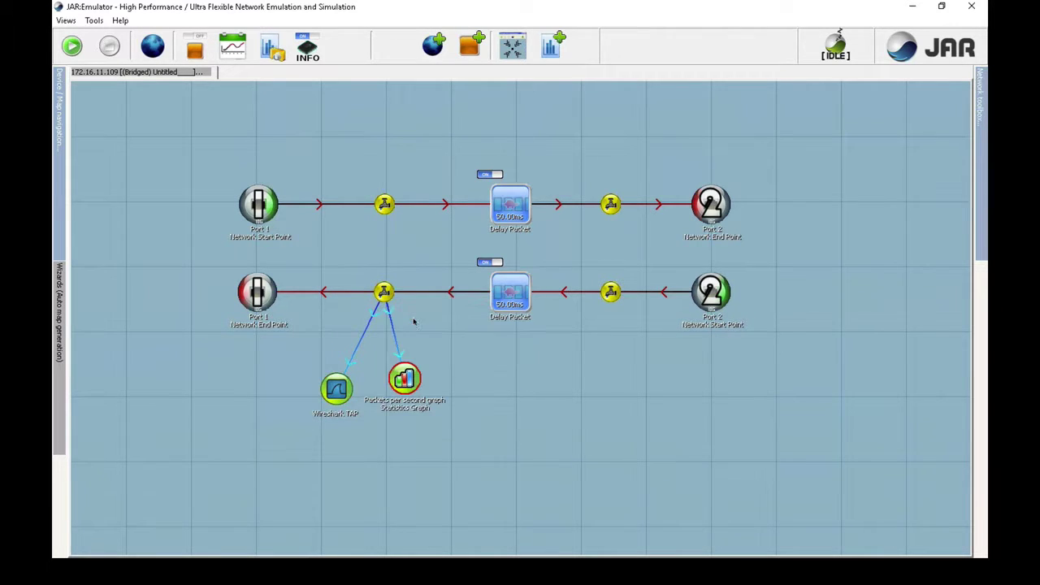
{"action": "right_click", "coordinate": [408, 372]}
{"action": "left_click", "coordinate": [456, 406]}
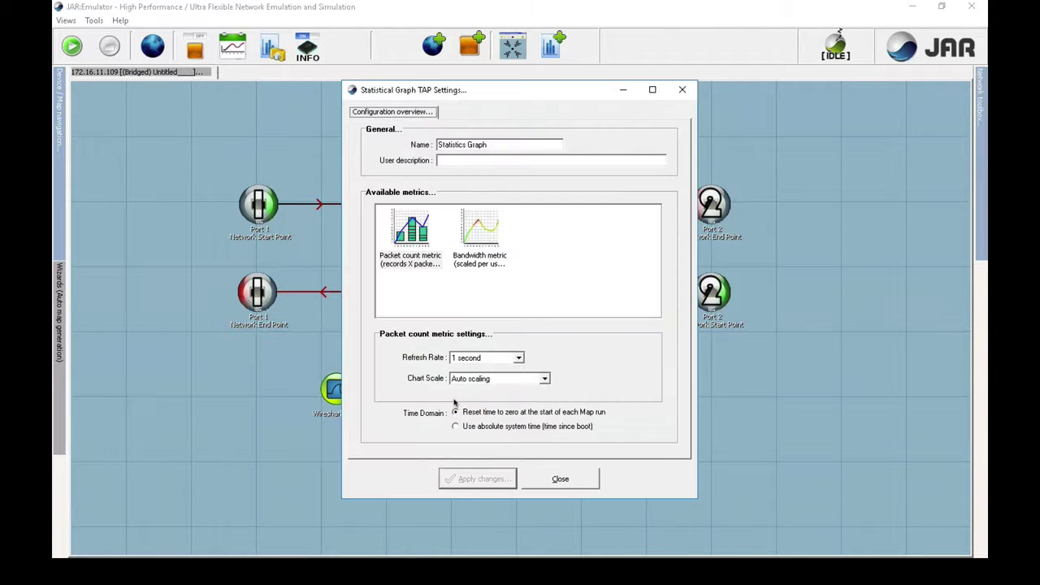
{"action": "left_click", "coordinate": [497, 236]}
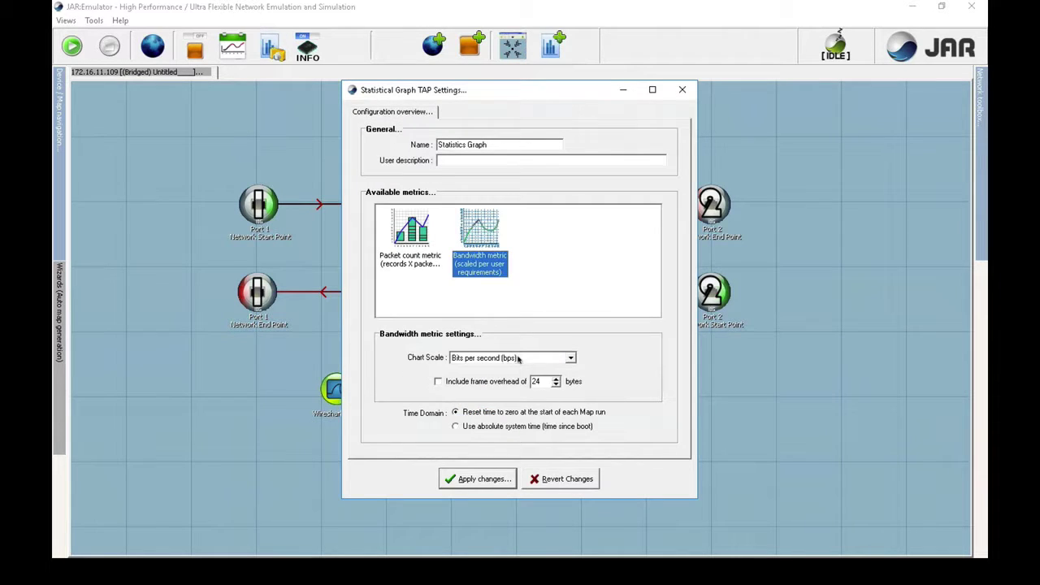
- Set the graph's chart scale to Megabits per second (Mbps), include the 24-byte frame overhead, and apply the changes
{"action": "left_click", "coordinate": [517, 360]}
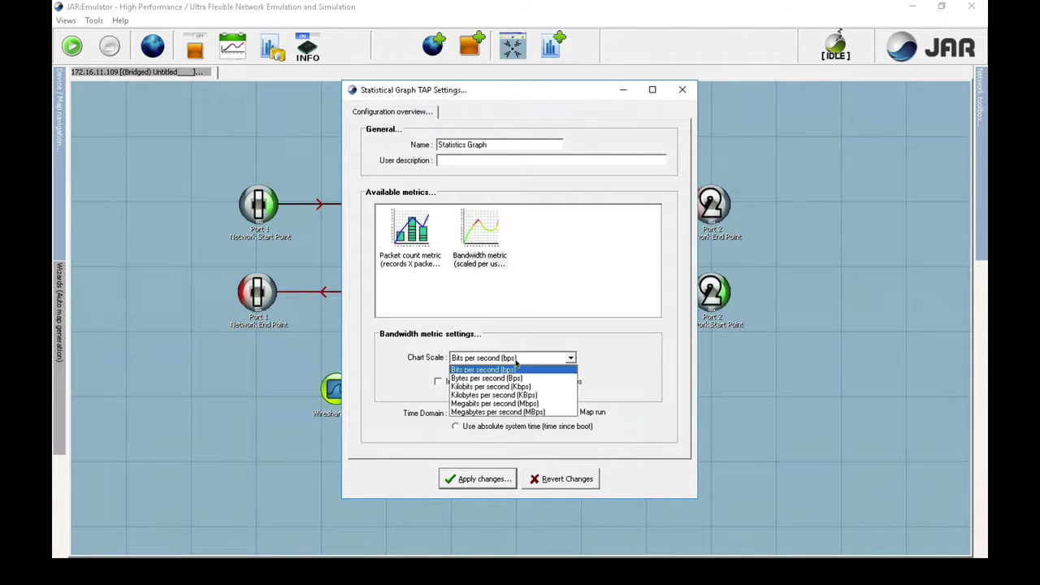
{"action": "left_click", "coordinate": [512, 404]}
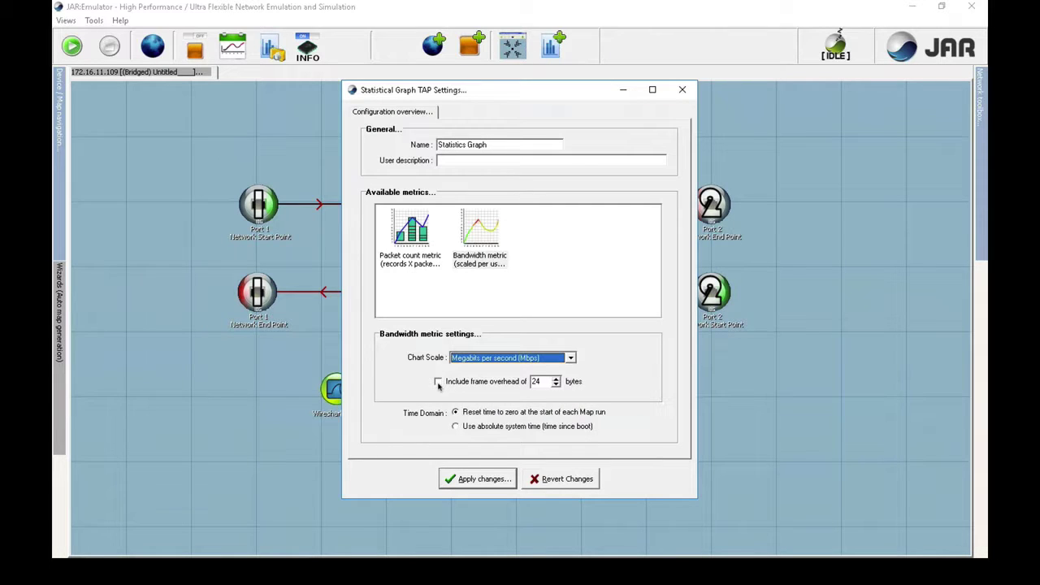
{"action": "left_click", "coordinate": [439, 383]}
{"action": "left_click", "coordinate": [481, 478]}
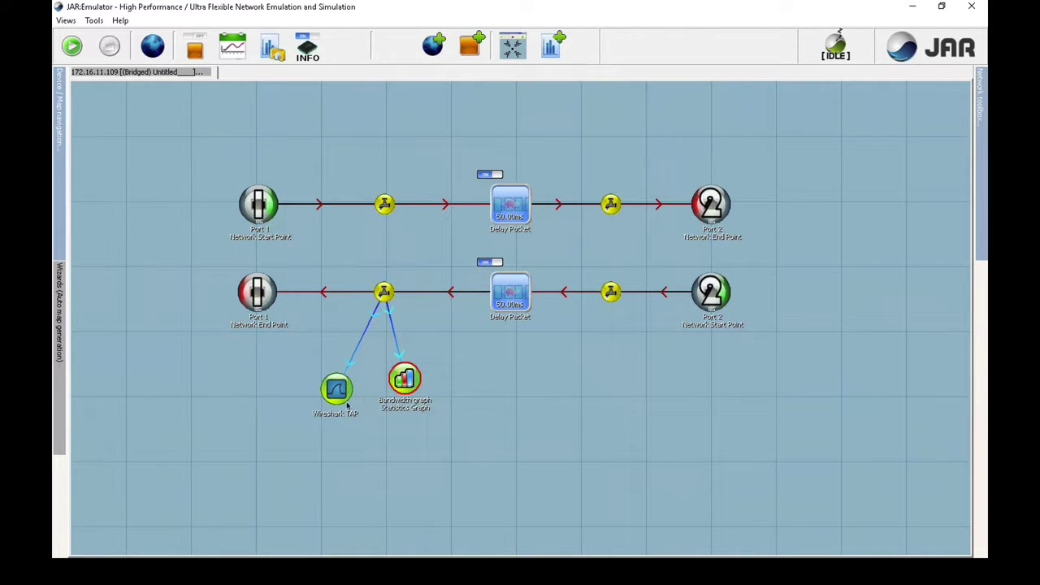
- Move the Wireshark and bandwidth graph taps closer to their tap point, and run the emulation with the Wireshark capture window minimized
{"action": "left_click_drag", "start_coordinate": [347, 383], "coordinate": [352, 357]}
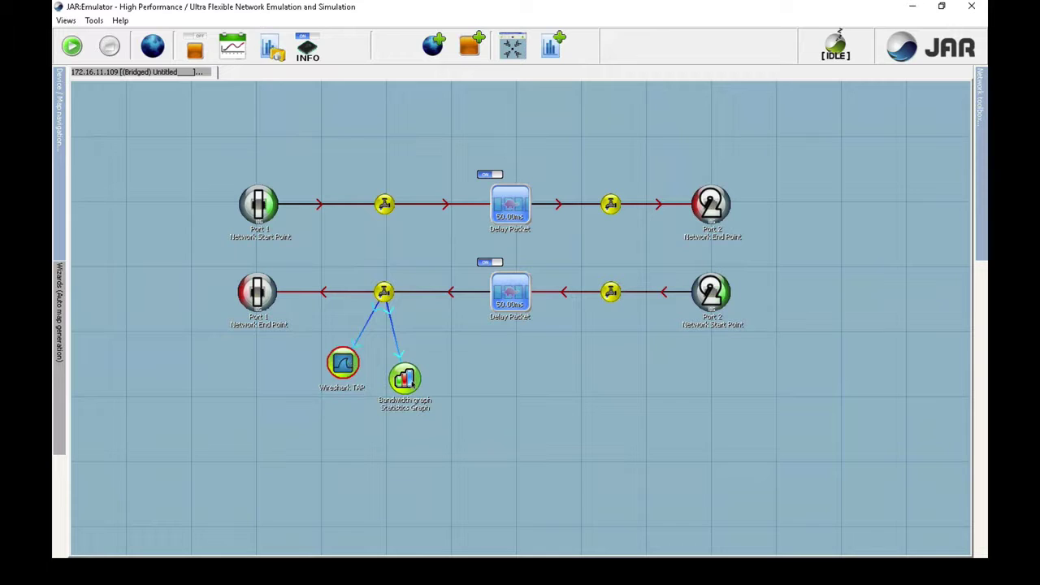
{"action": "left_click_drag", "start_coordinate": [413, 386], "coordinate": [418, 368]}
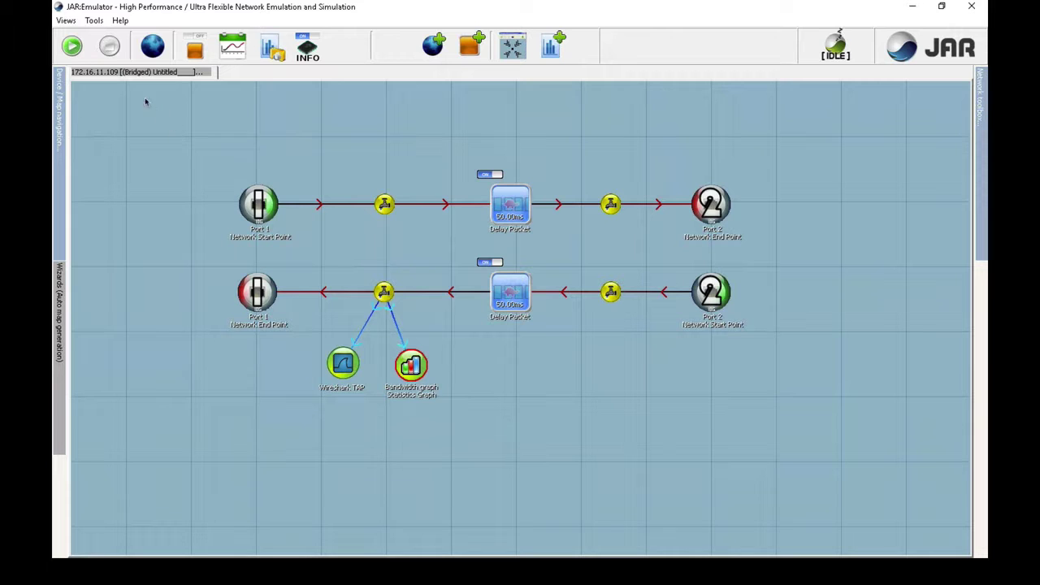
{"action": "left_click", "coordinate": [79, 47]}
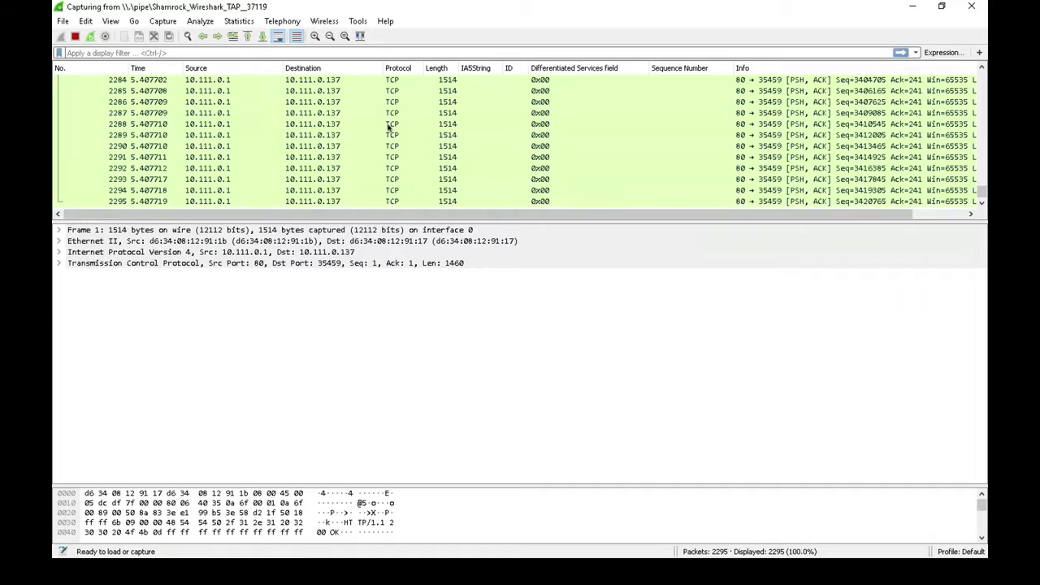
{"action": "left_click", "coordinate": [912, 6]}
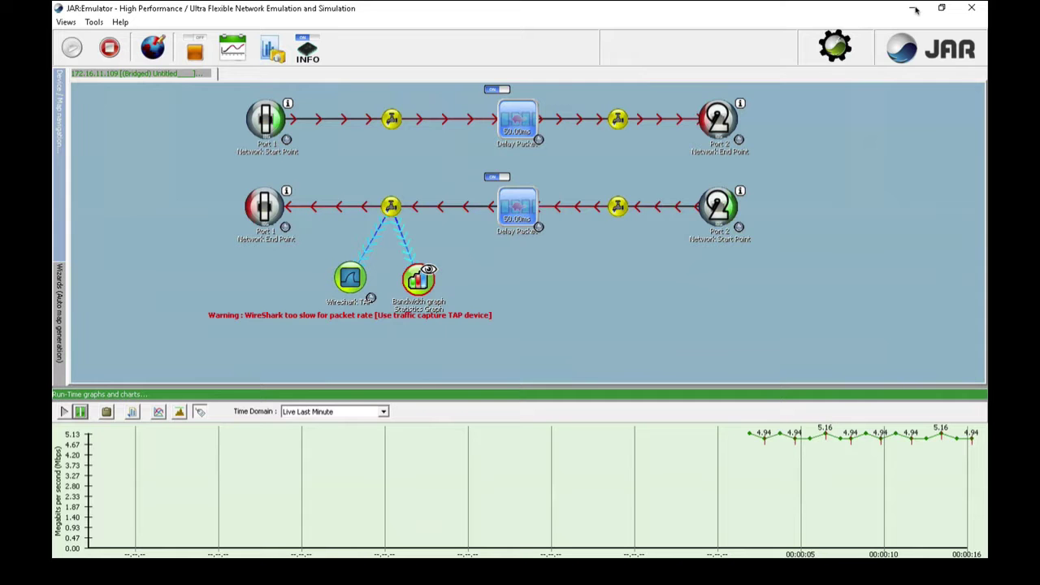